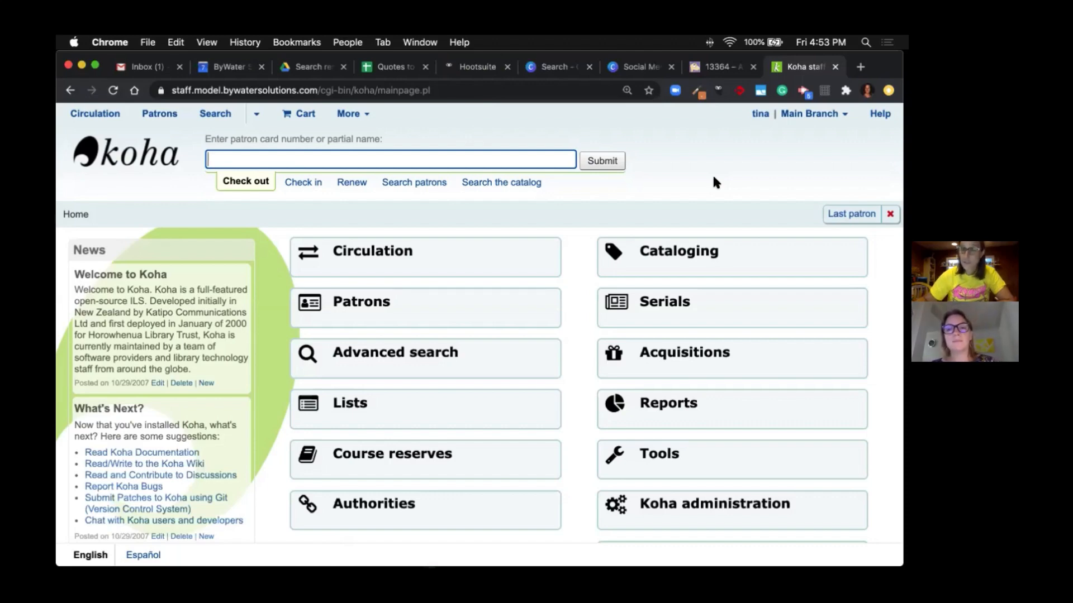
# - Open the patron lists page from the patrons and circulation tools
pyautogui.scroll(-1, 708, 464)
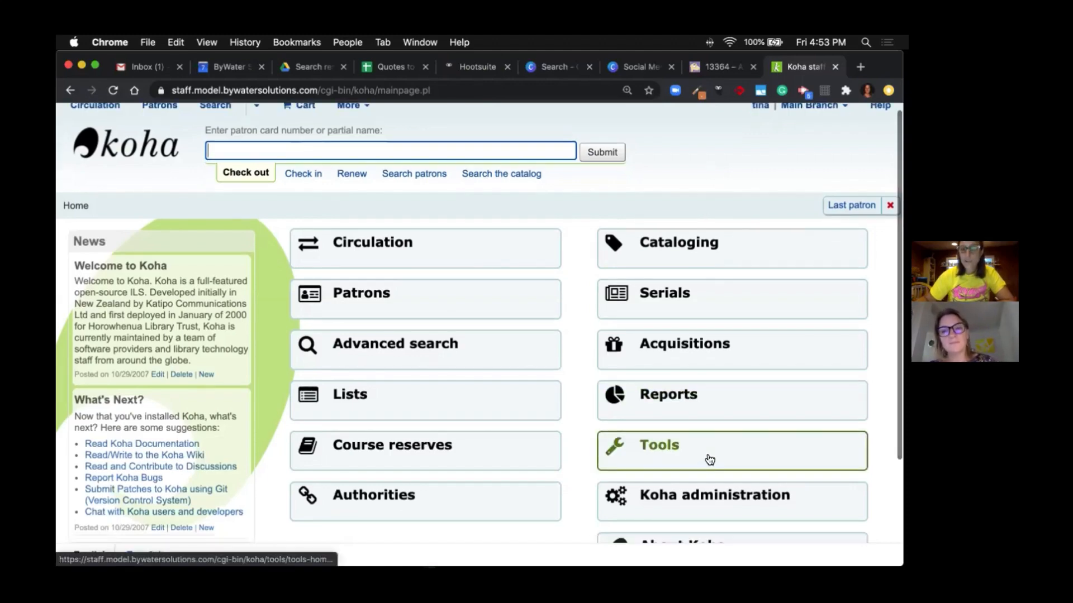
pyautogui.click(709, 459)
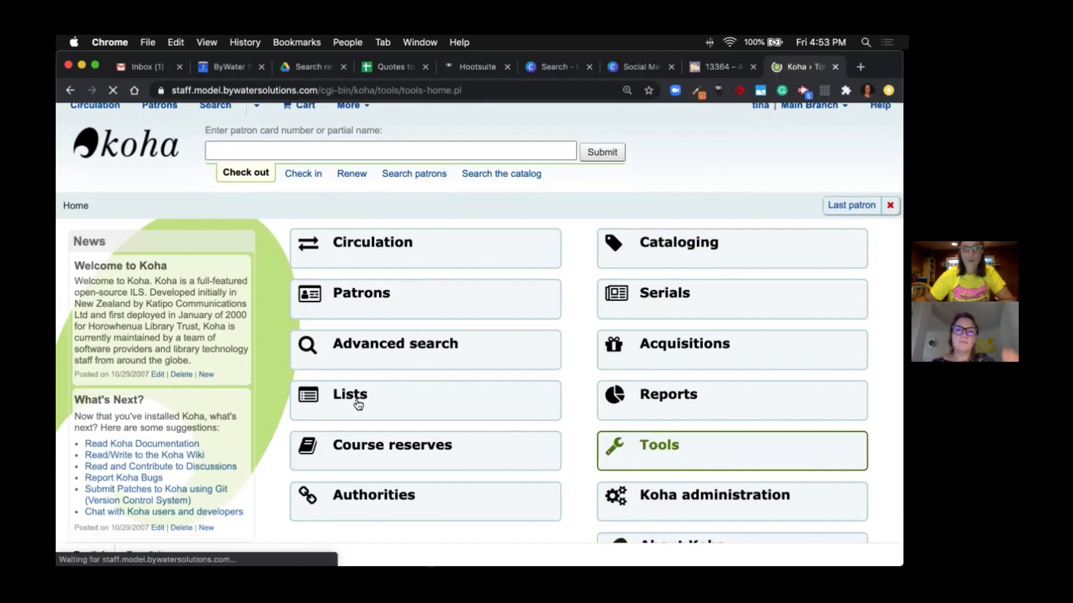
pyautogui.moveTo(81, 253); pyautogui.dragTo(126, 255)
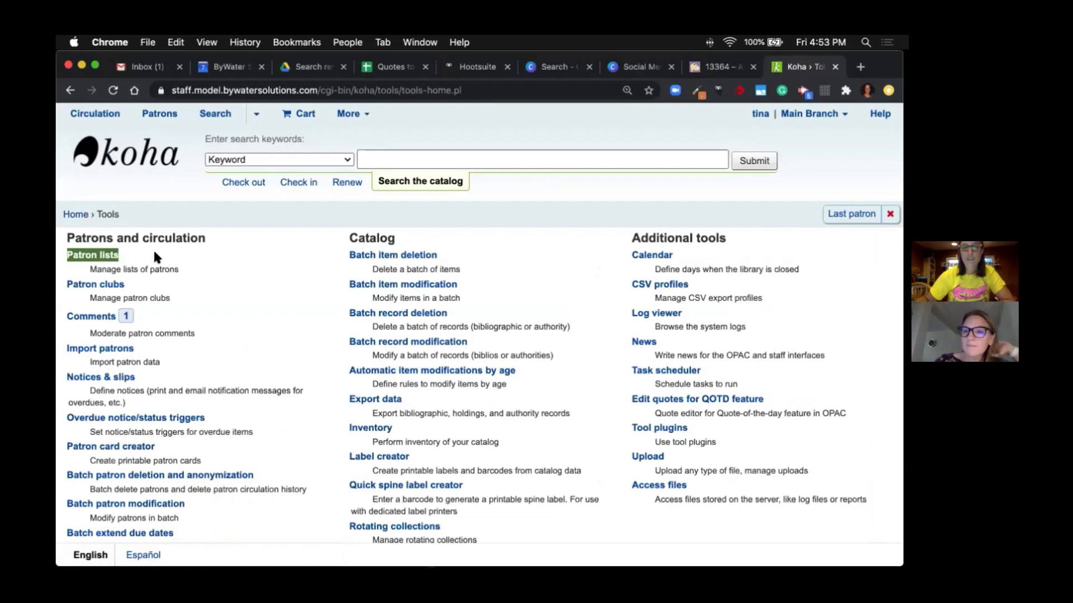
pyautogui.click(82, 257)
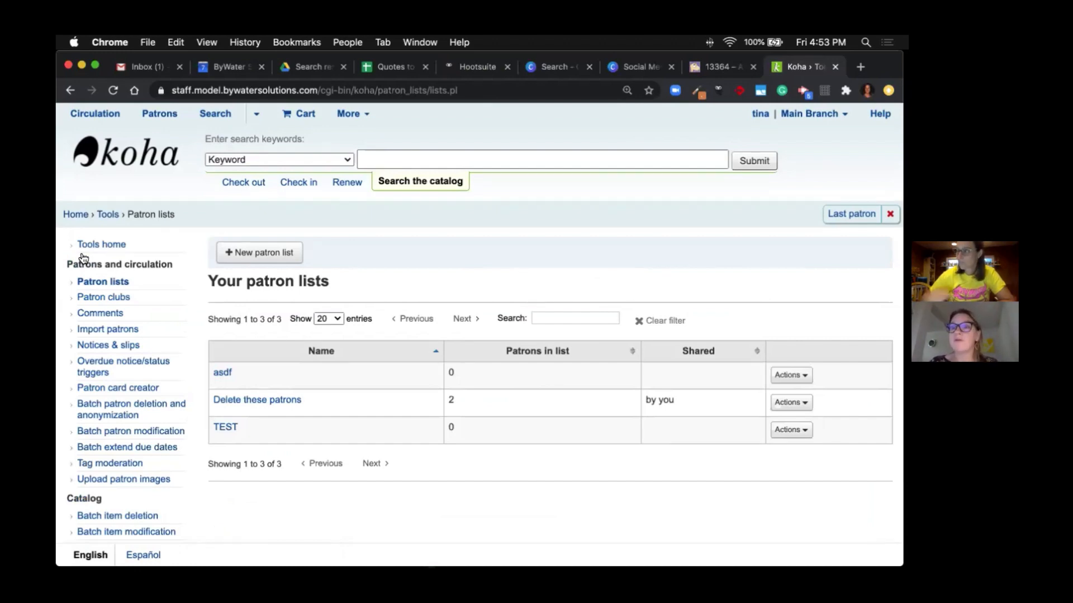
# - Create a new patron list named Modification, mark it as shared, and save it
pyautogui.click(278, 258)
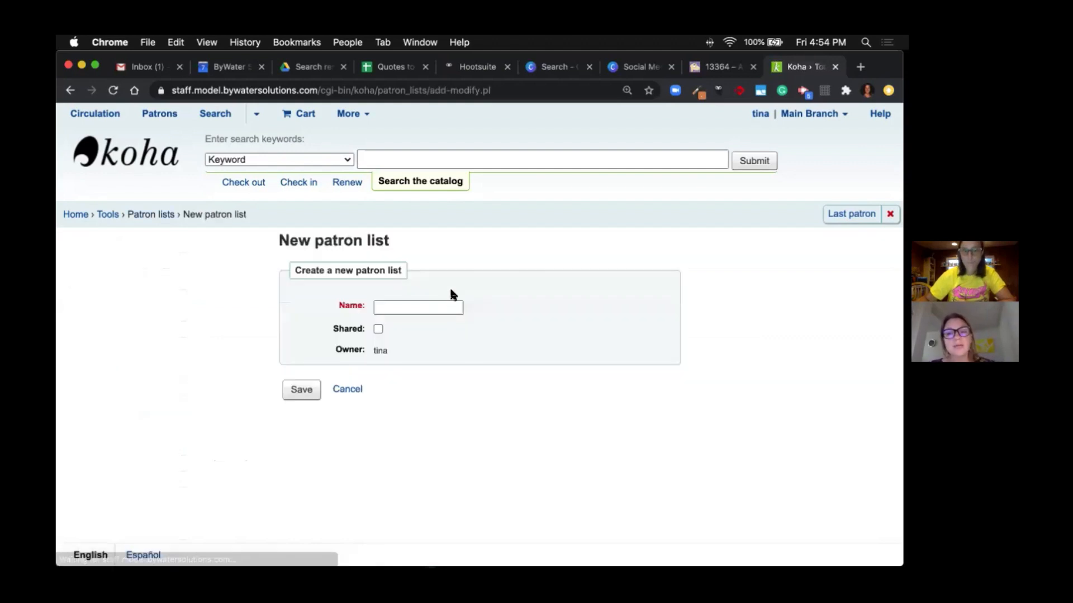
pyautogui.click(422, 303)
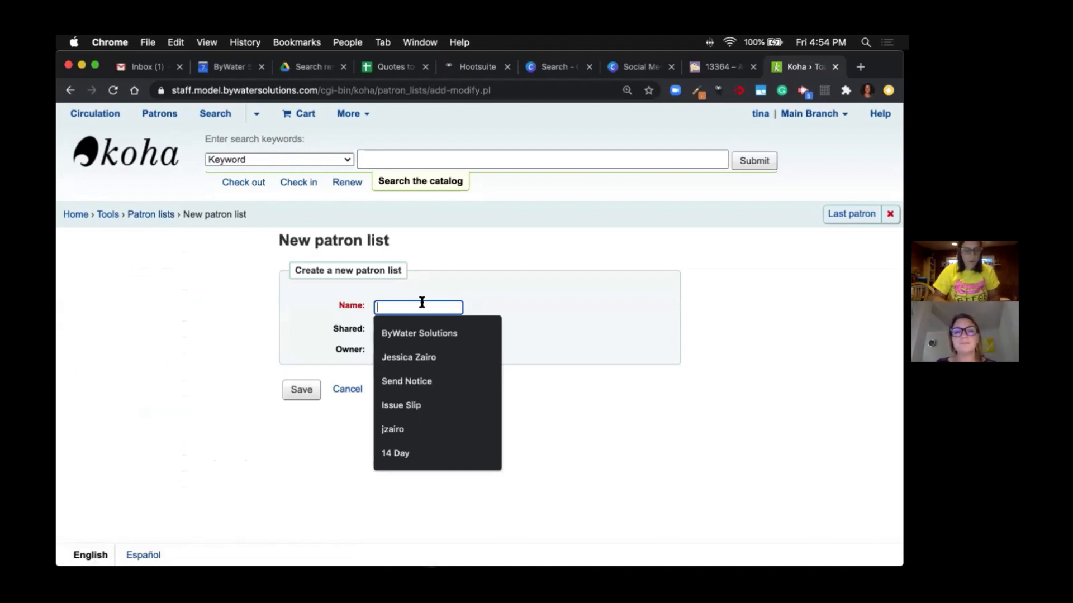
pyautogui.write('Modification')
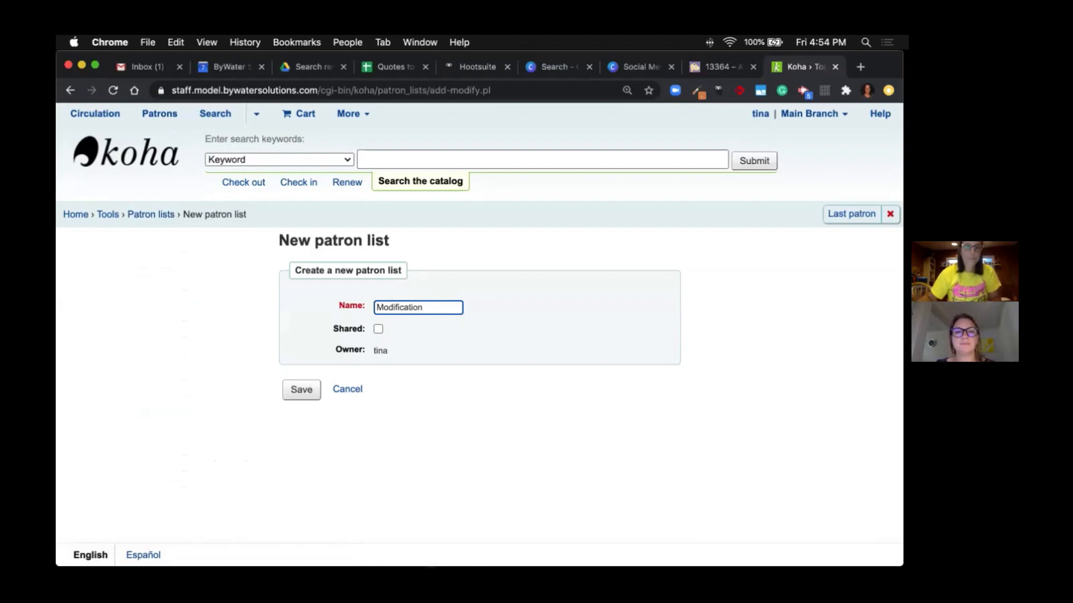
pyautogui.click(378, 331)
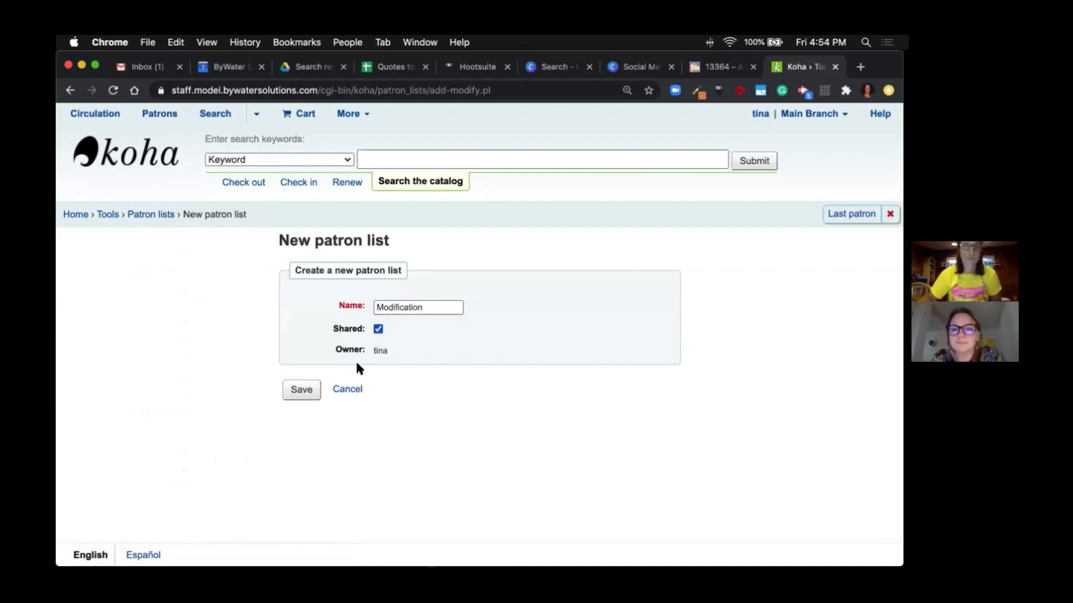
pyautogui.click(302, 391)
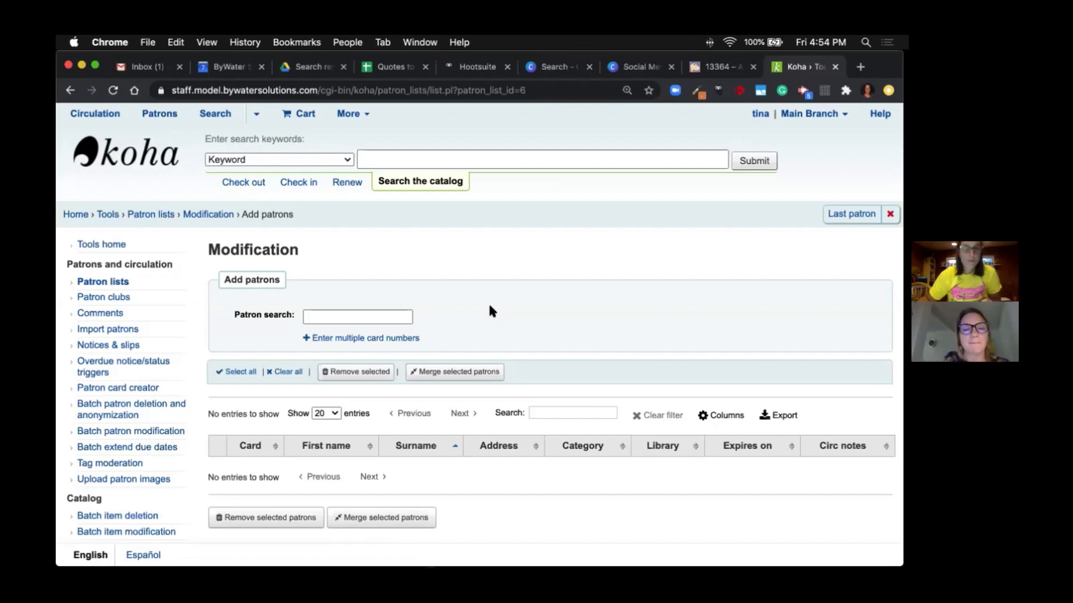
# - Search for two library staff patrons by name and choose each one for addition to the Modification list
pyautogui.click(389, 317)
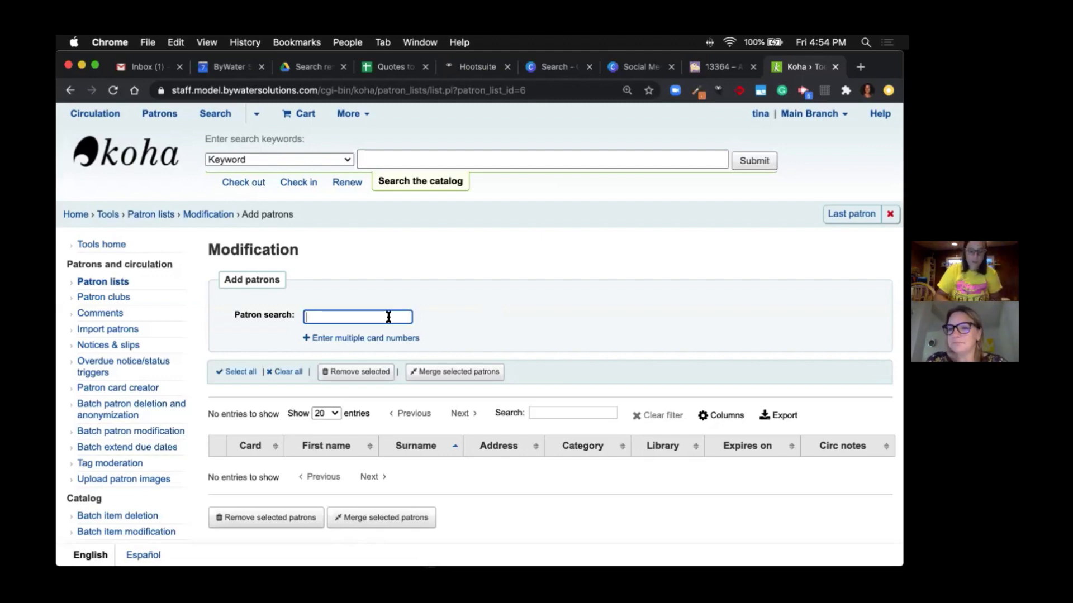
pyautogui.write('kyle')
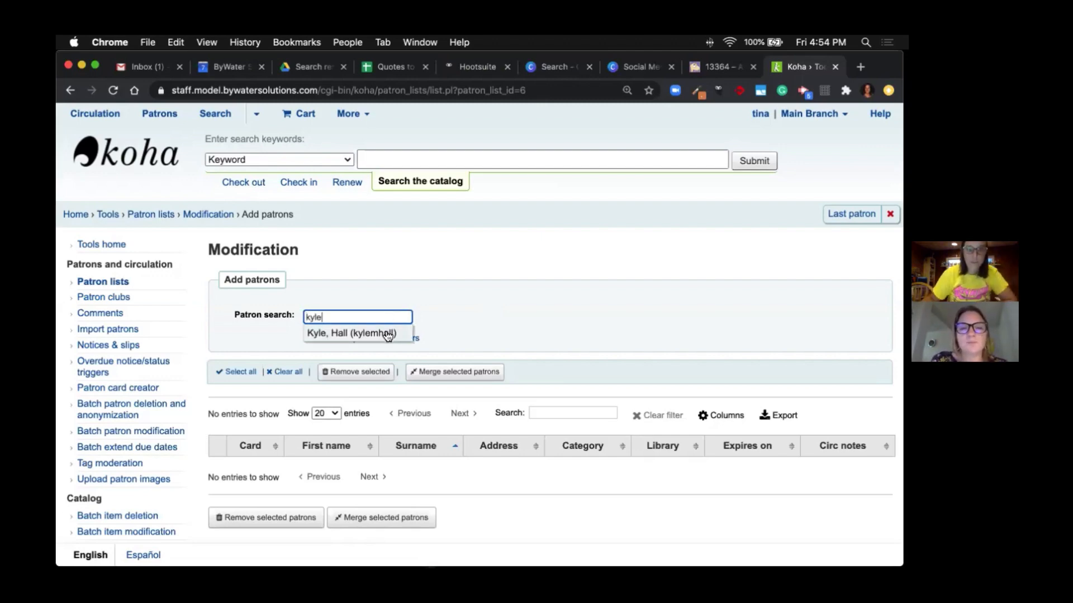
pyautogui.click(389, 334)
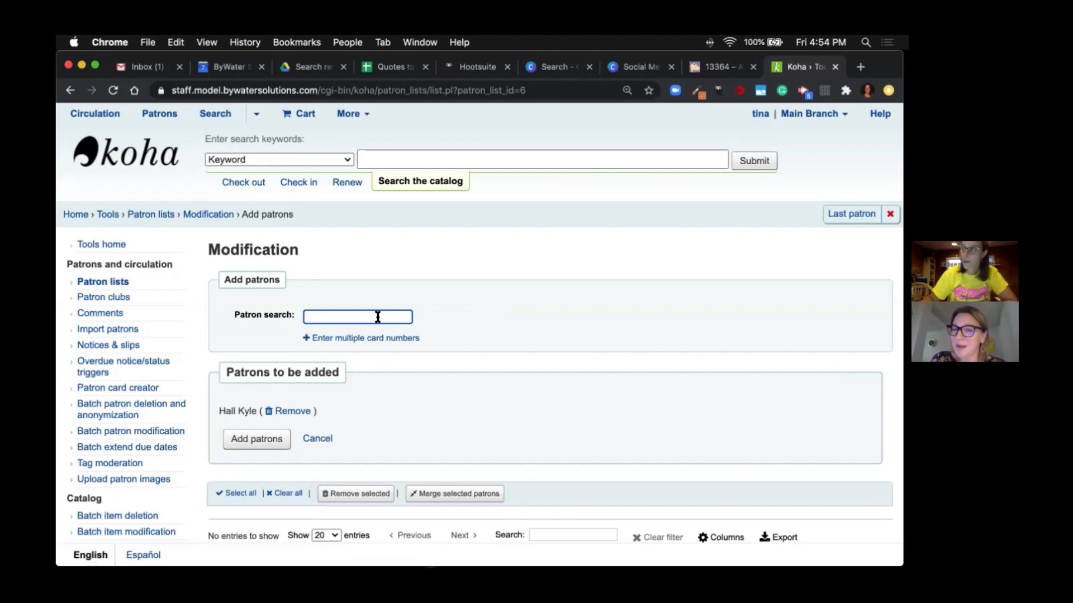
pyautogui.write('nick')
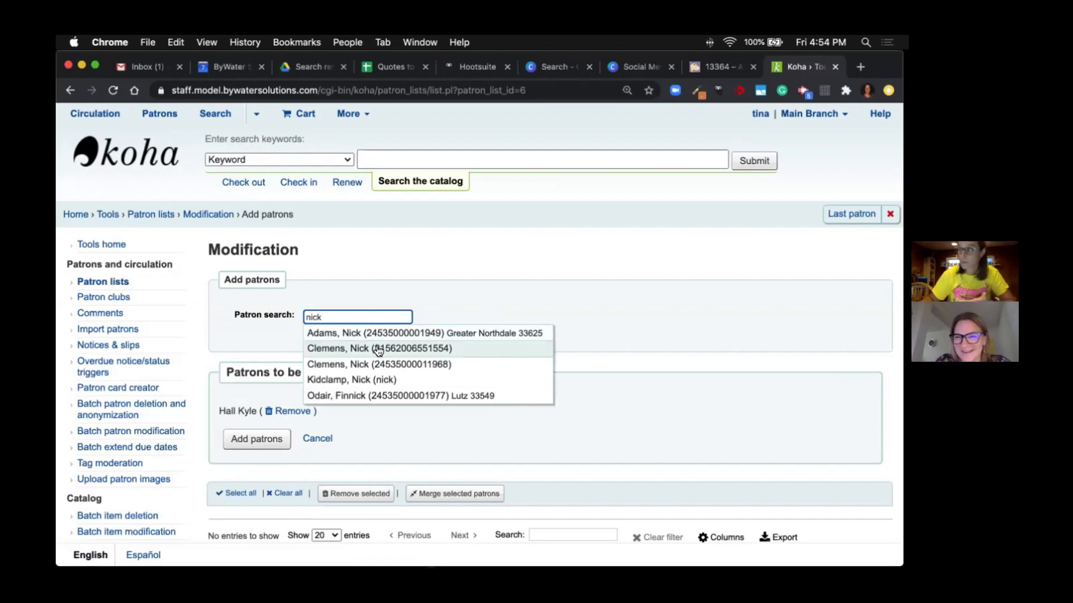
pyautogui.click(380, 348)
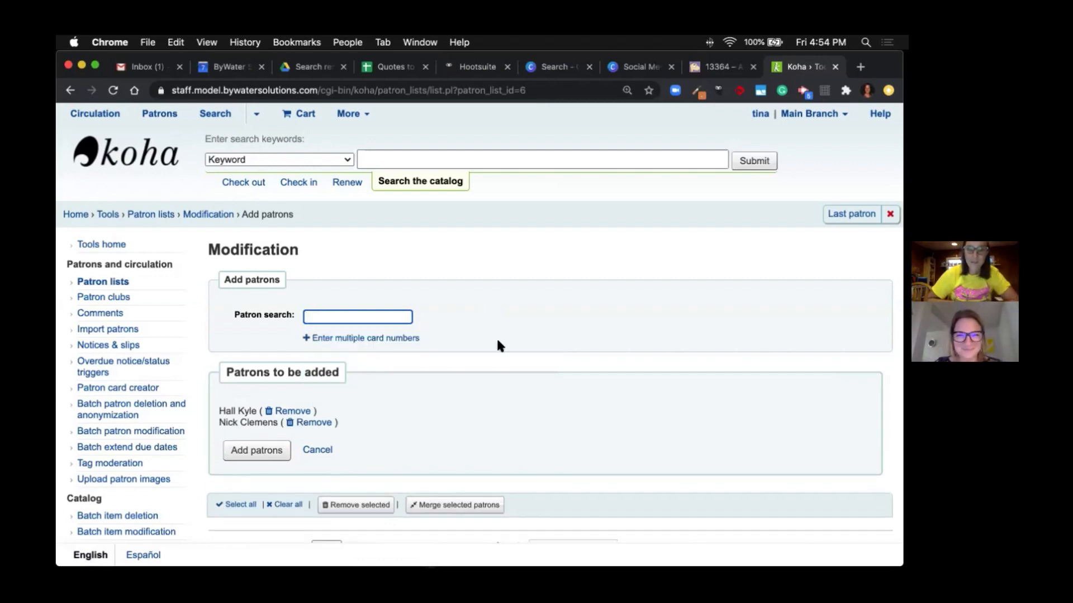
# - Show the entry area for multiple card numbers, leave it empty, and add the two chosen patrons to the Modification list
pyautogui.scroll(-3, 497, 345)
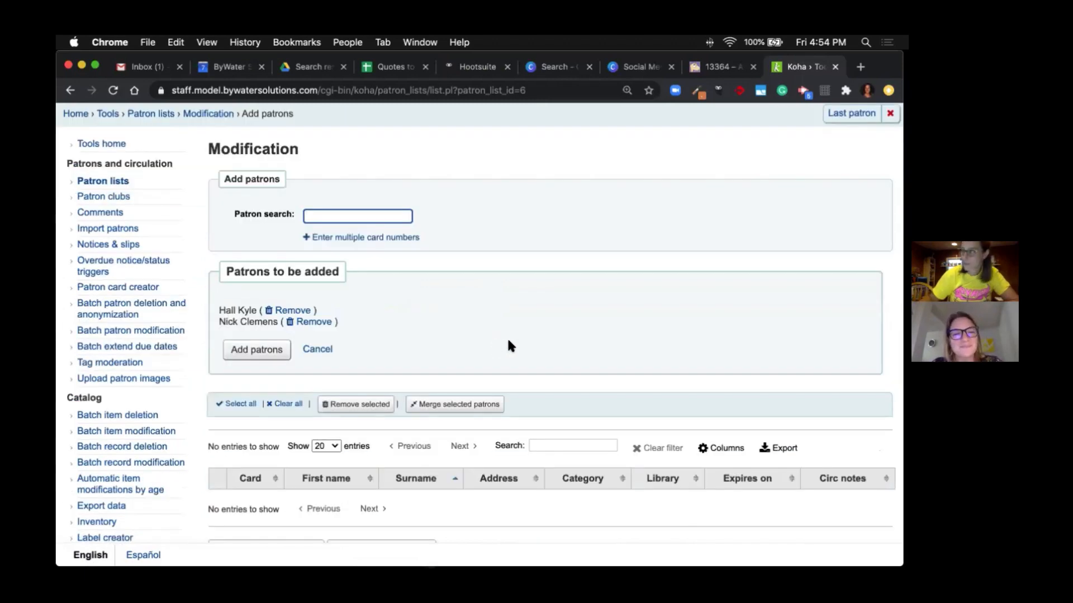
pyautogui.click(357, 238)
pyautogui.scroll(-3, 495, 290)
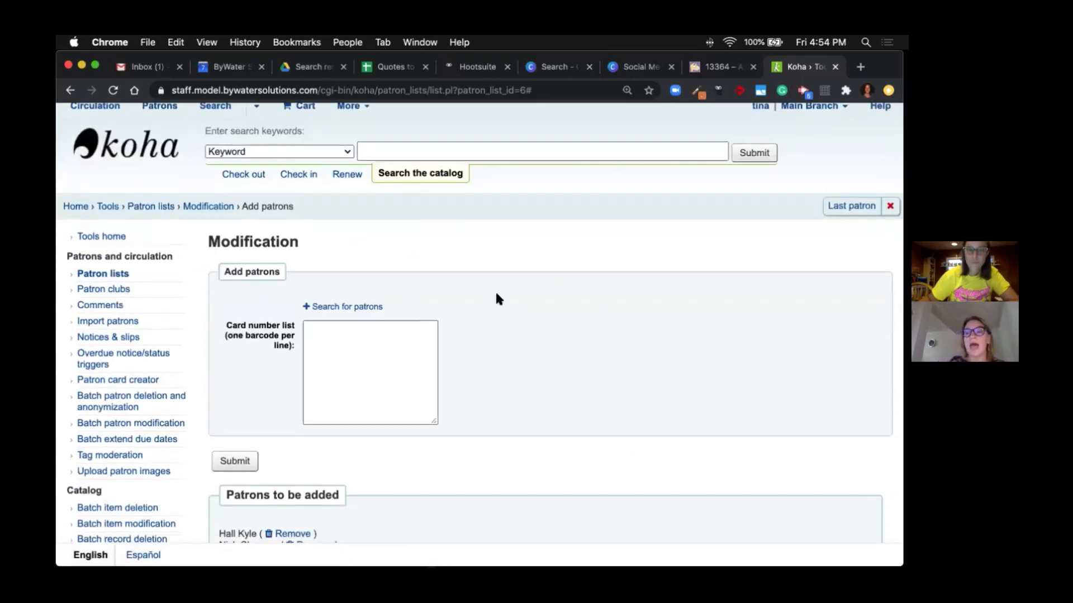
pyautogui.click(376, 260)
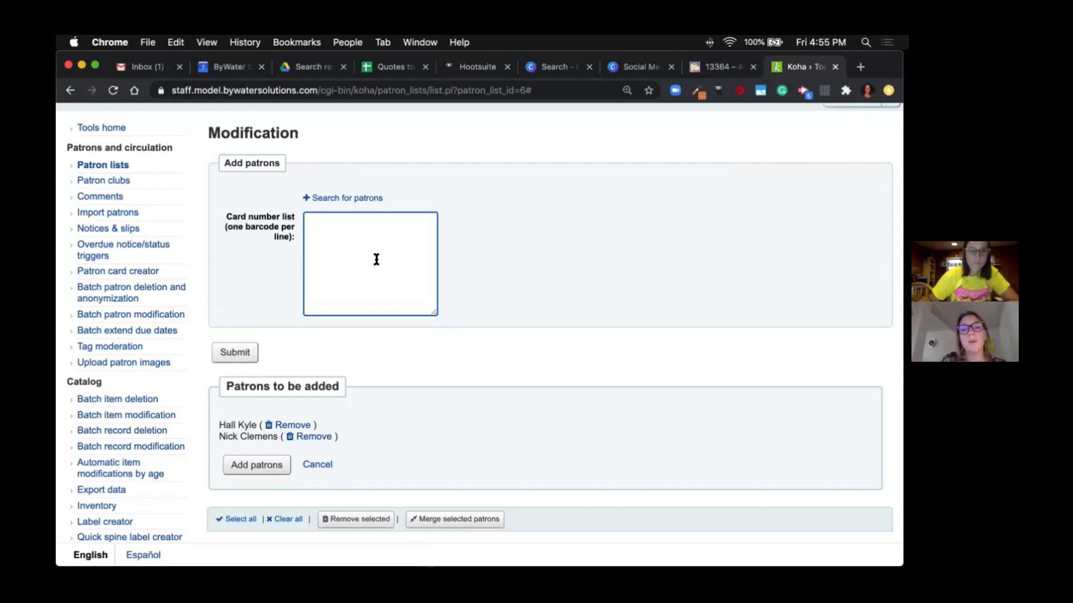
pyautogui.scroll(-3, 376, 259)
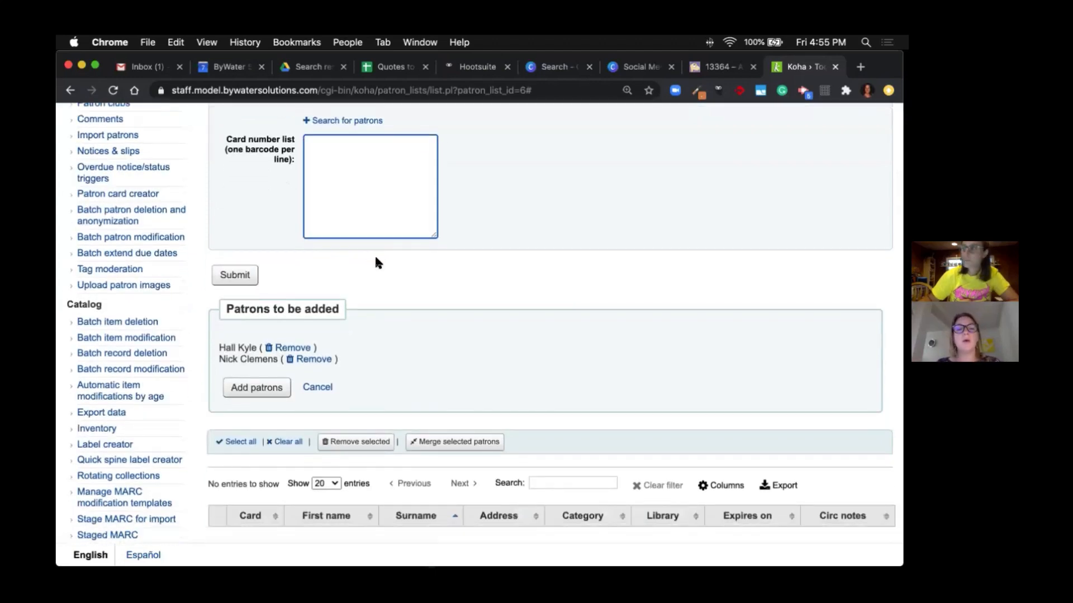
pyautogui.click(262, 394)
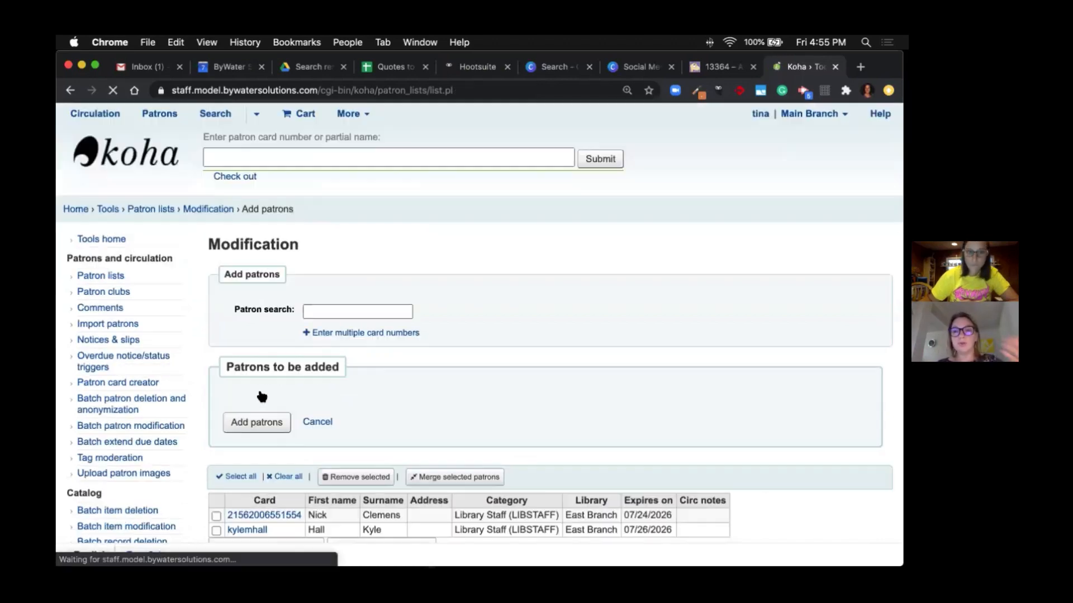
pyautogui.scroll(-4, 466, 391)
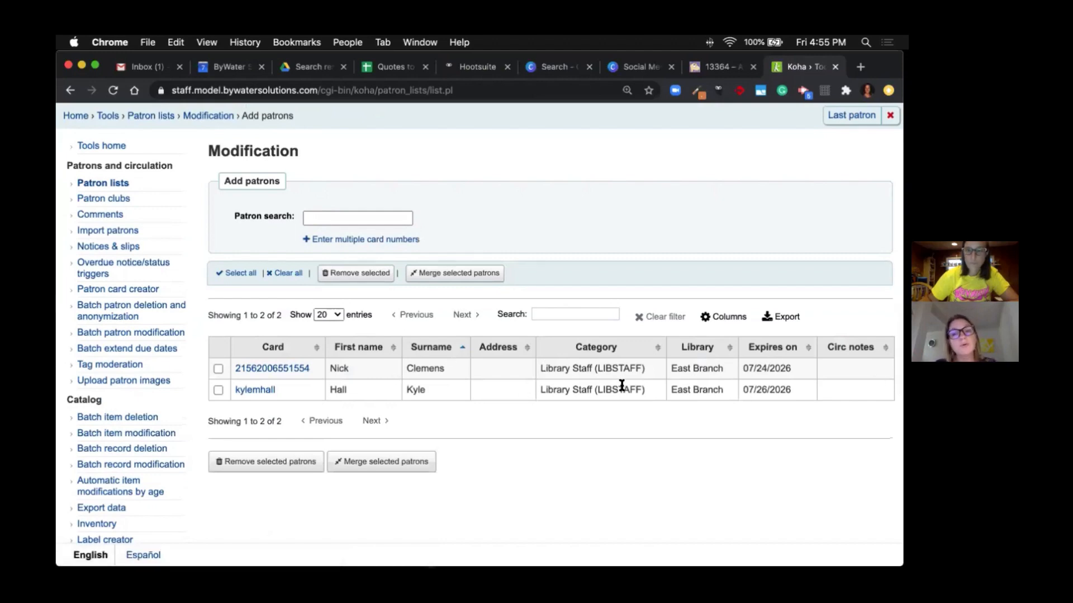
pyautogui.scroll(2, 621, 386)
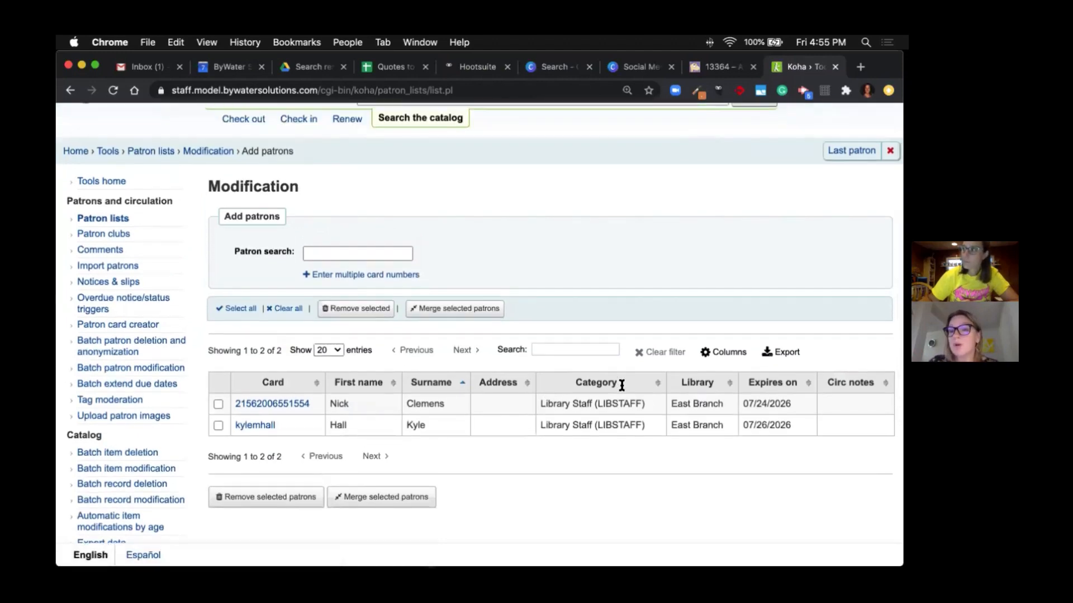
pyautogui.scroll(2, 622, 386)
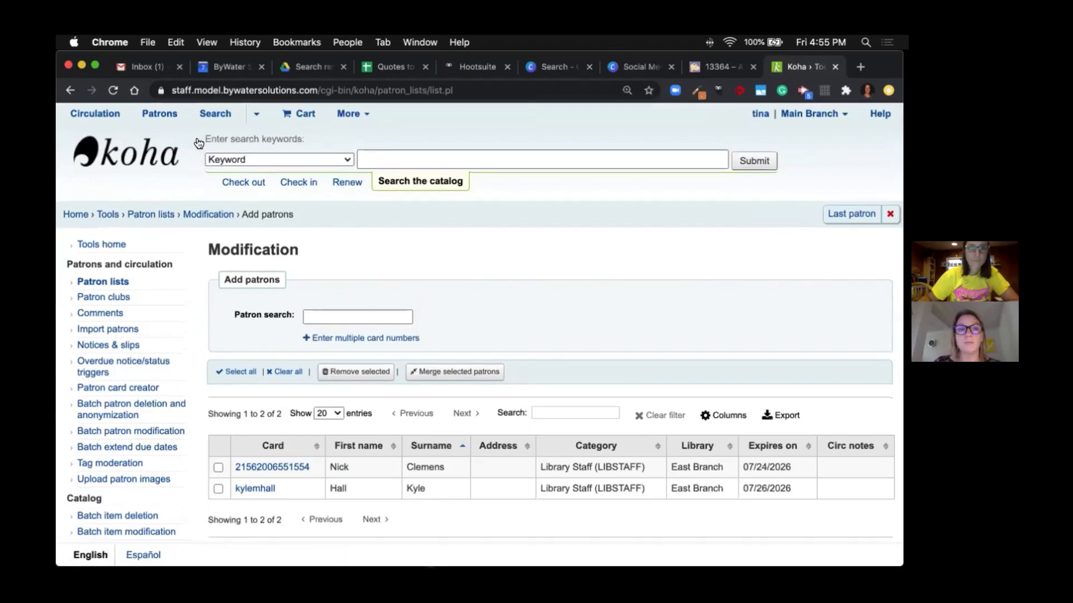
# - Search the patron records by surname with expanded search options, limiting the category to Adult Patron
pyautogui.click(159, 115)
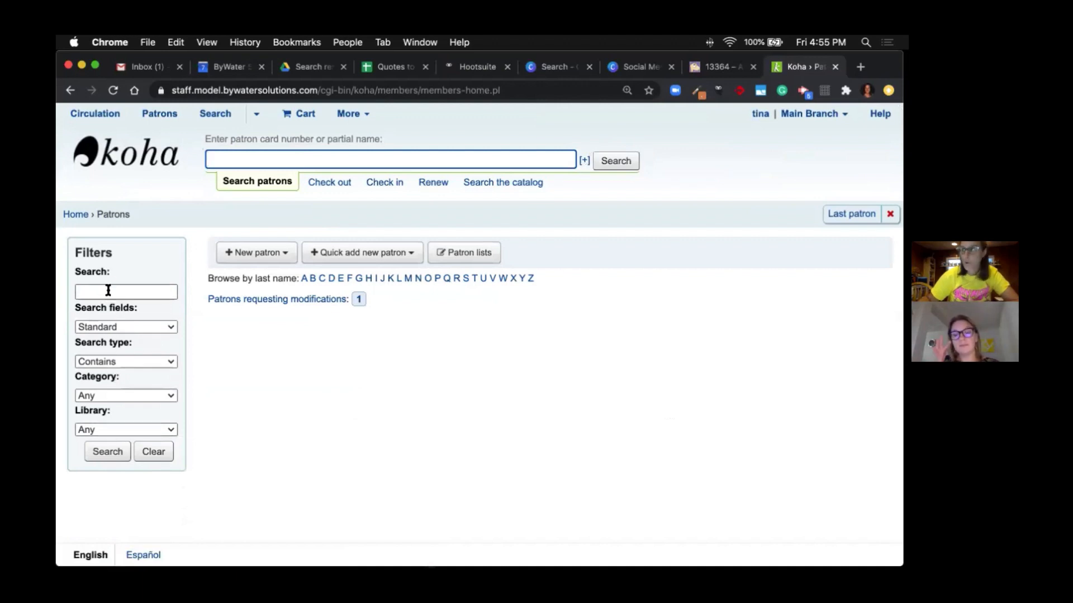
pyautogui.click(584, 162)
pyautogui.click(335, 159)
pyautogui.write('sm')
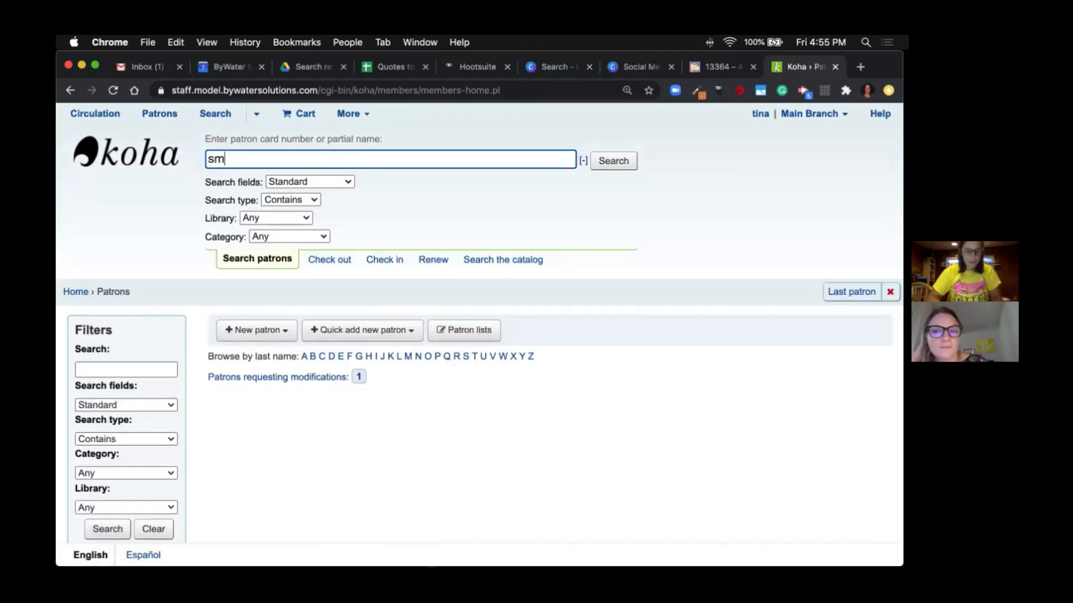
pyautogui.write('ith')
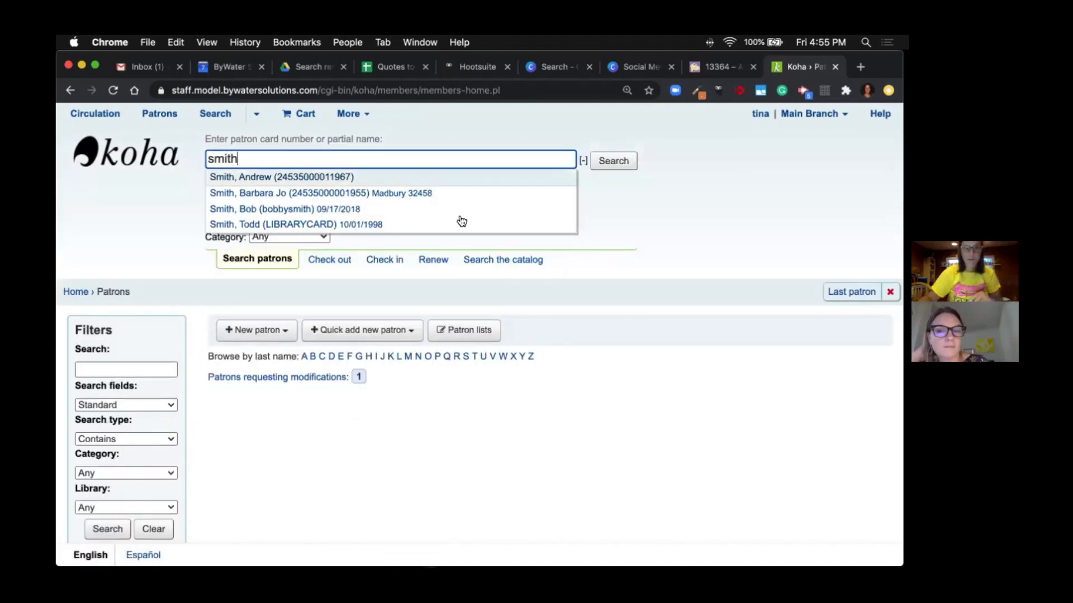
pyautogui.click(626, 230)
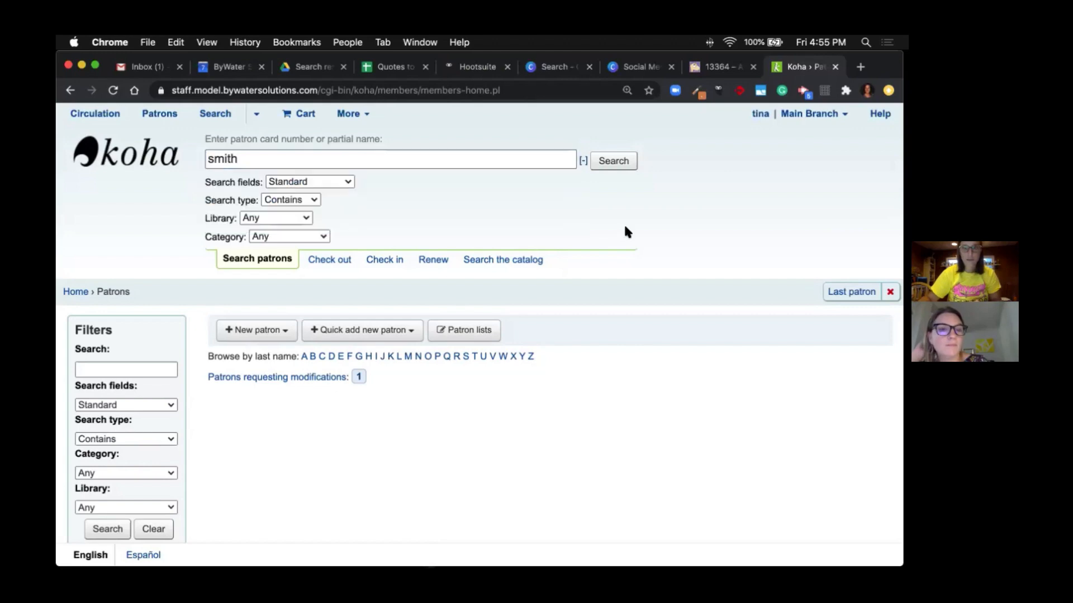
pyautogui.click(285, 236)
pyautogui.click(284, 248)
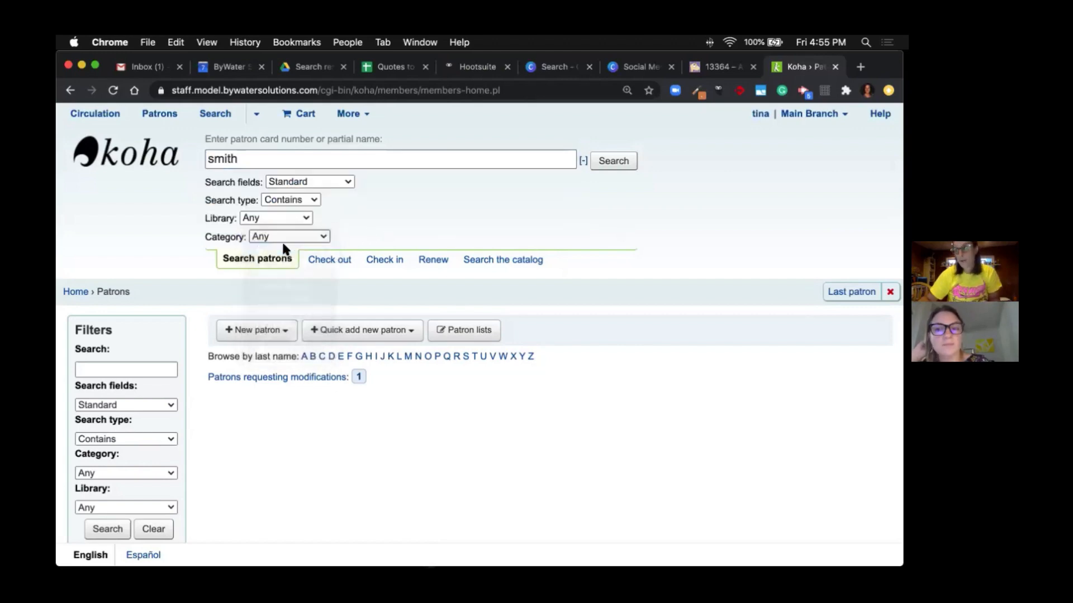
pyautogui.click(613, 161)
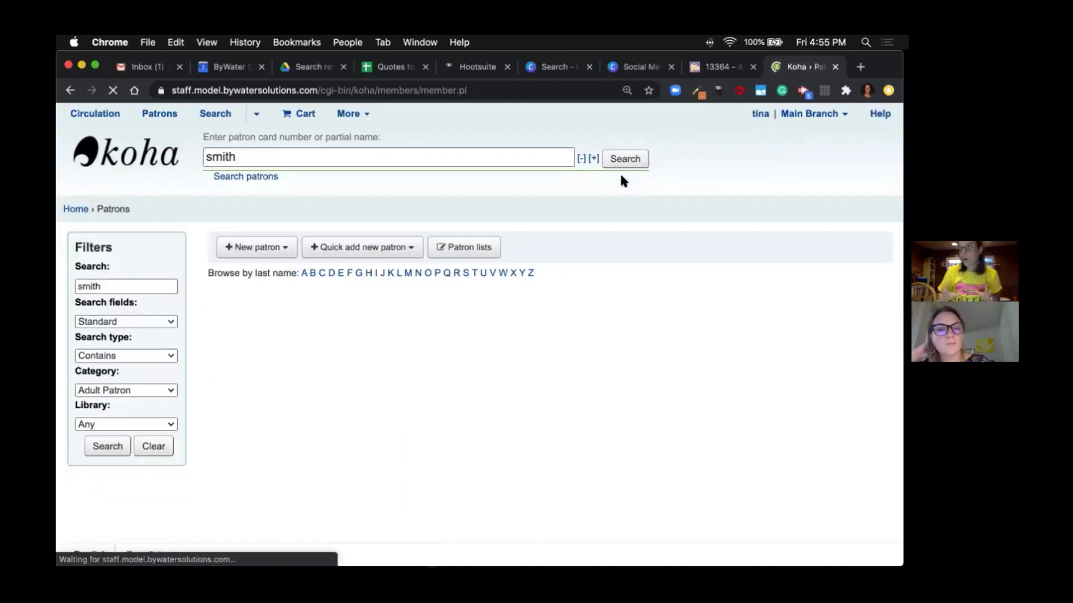
# - Select both patrons in the search results and add them to the Modification patron list
pyautogui.scroll(-1, 621, 175)
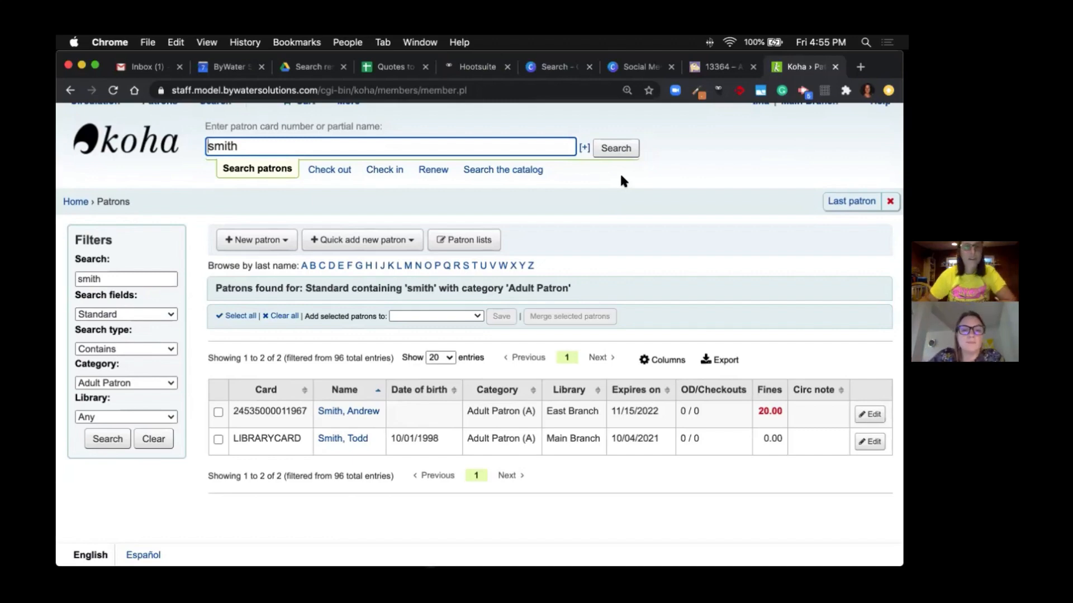
pyautogui.click(218, 412)
pyautogui.click(218, 439)
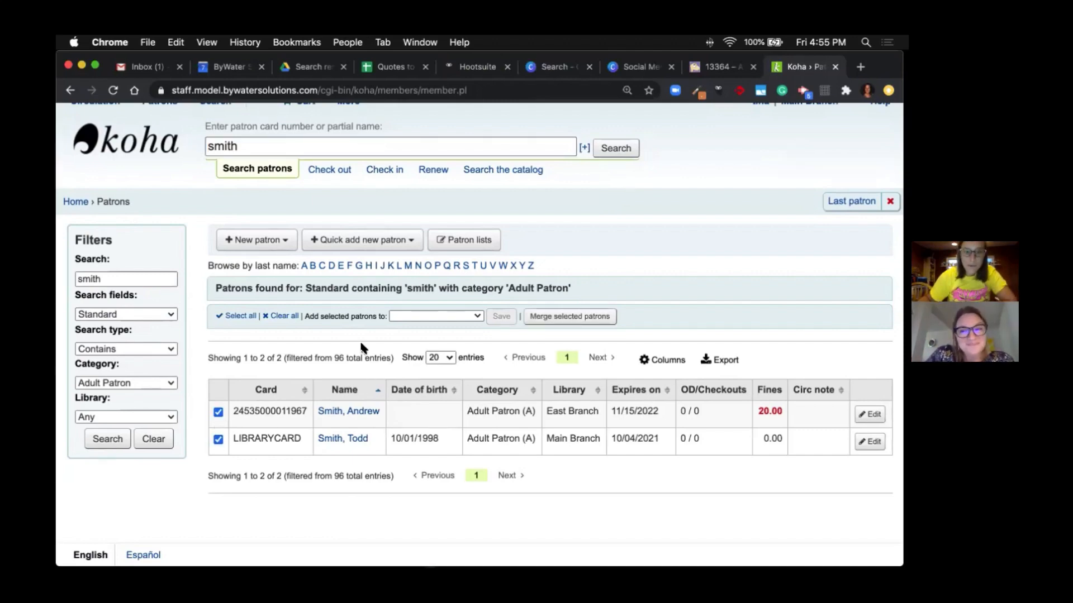
pyautogui.click(394, 316)
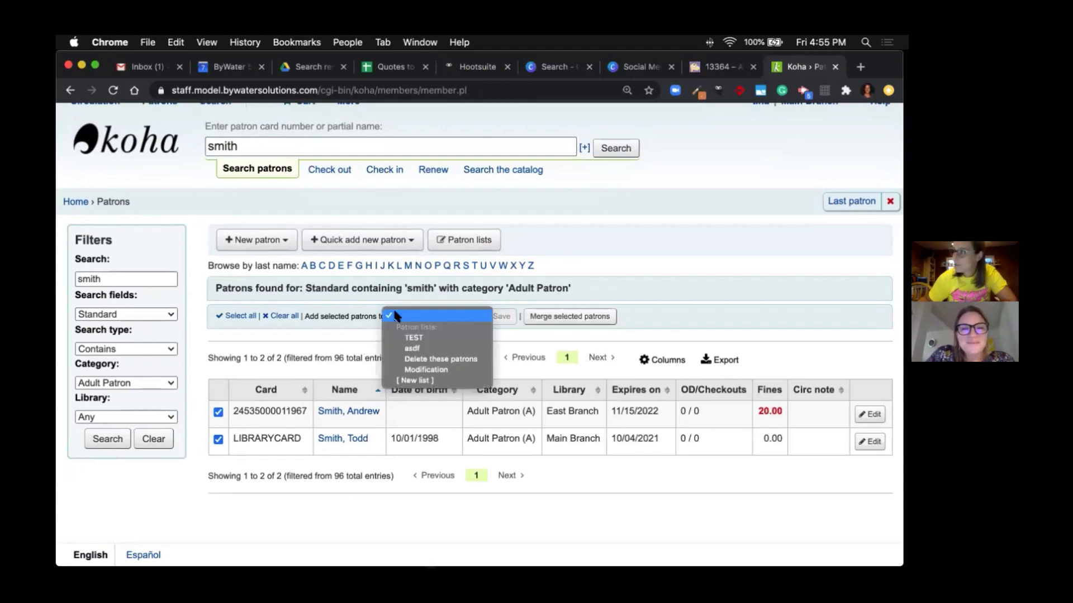
pyautogui.click(409, 369)
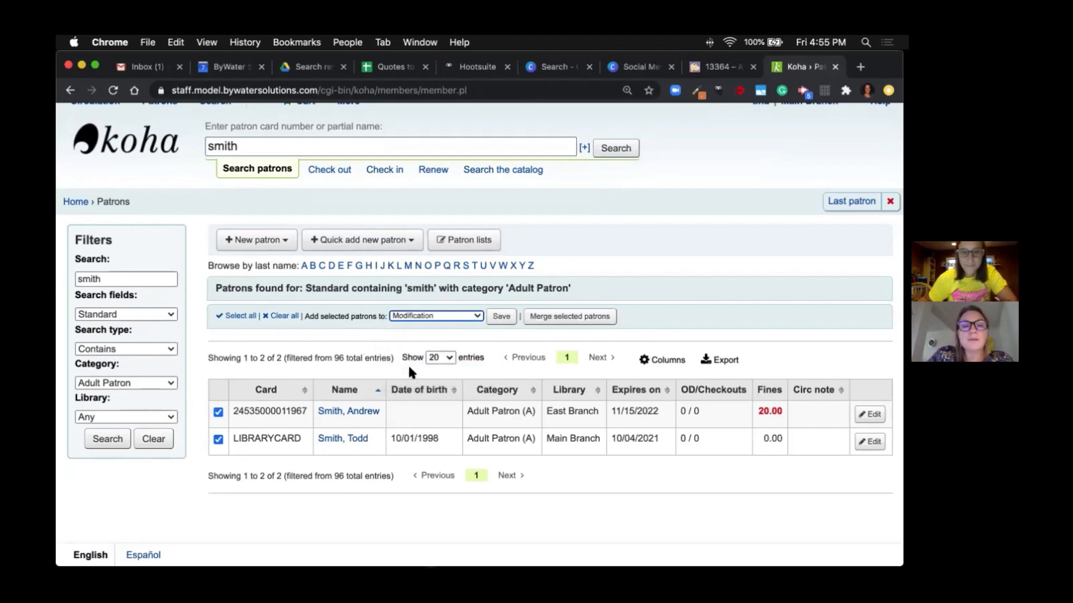
pyautogui.click(504, 318)
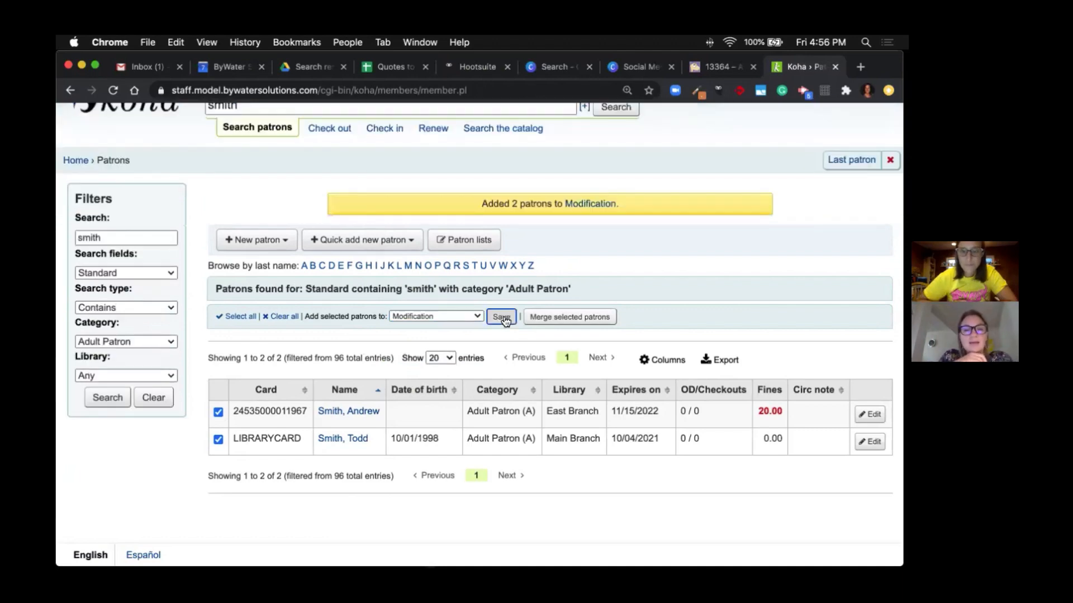
# - Open the Modification list from the search results page and review its patrons
pyautogui.moveTo(481, 203); pyautogui.dragTo(639, 203)
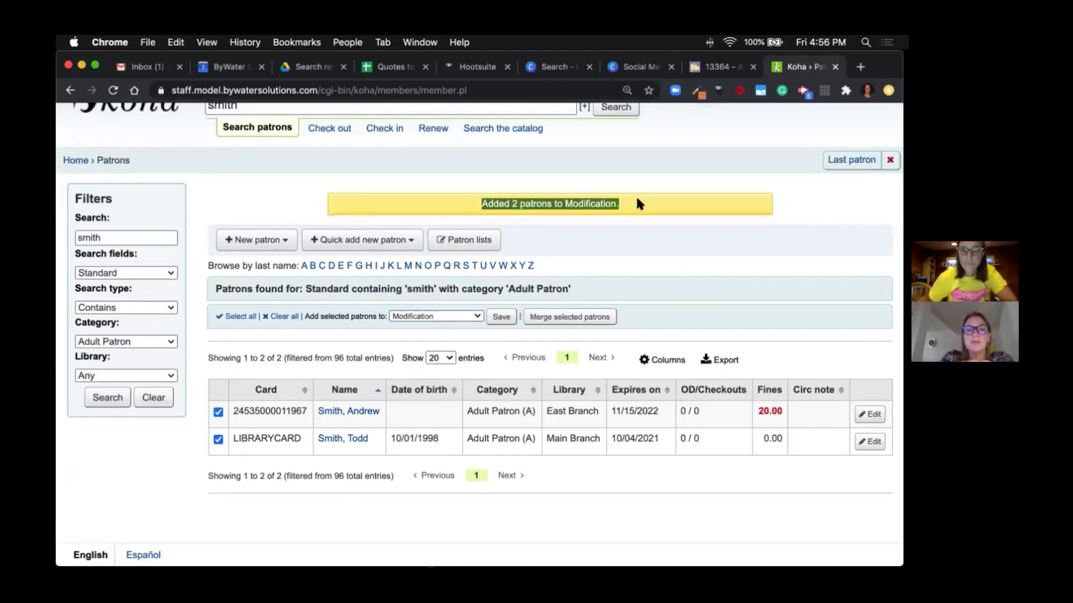
pyautogui.click(604, 205)
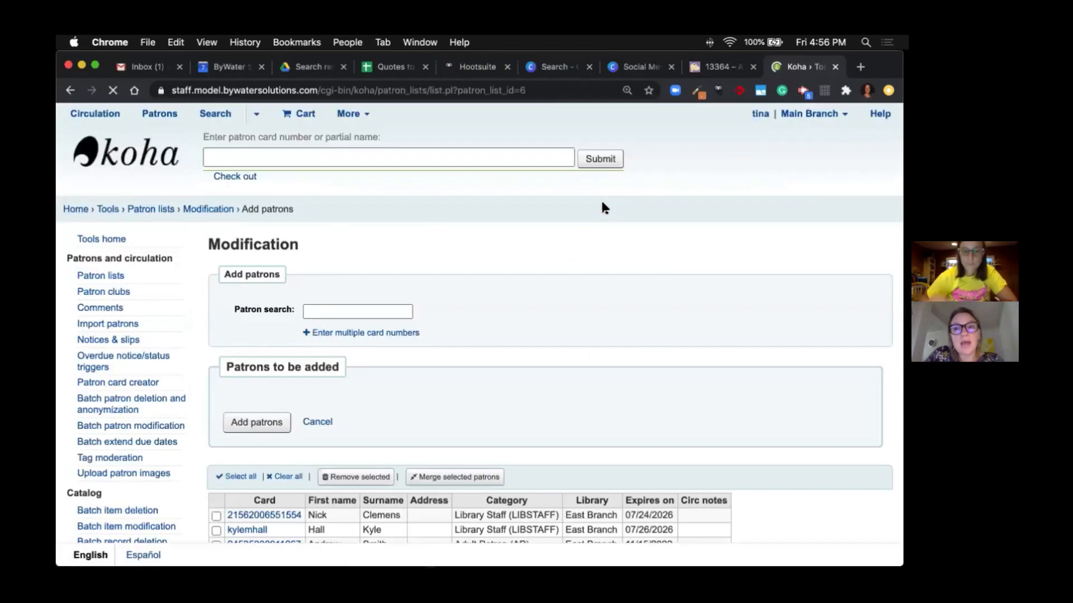
pyautogui.scroll(-3, 602, 208)
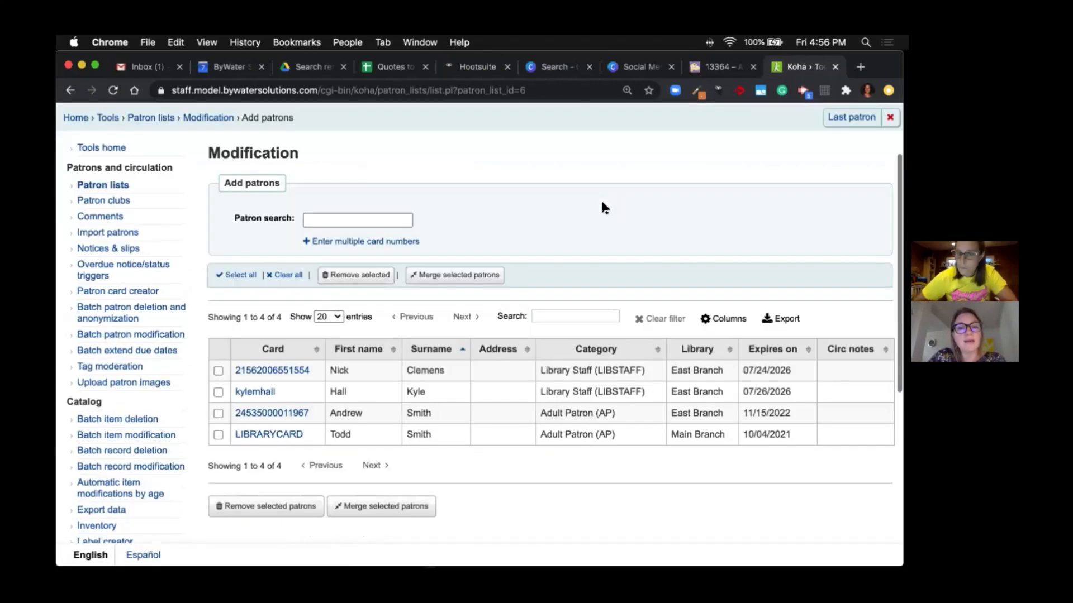